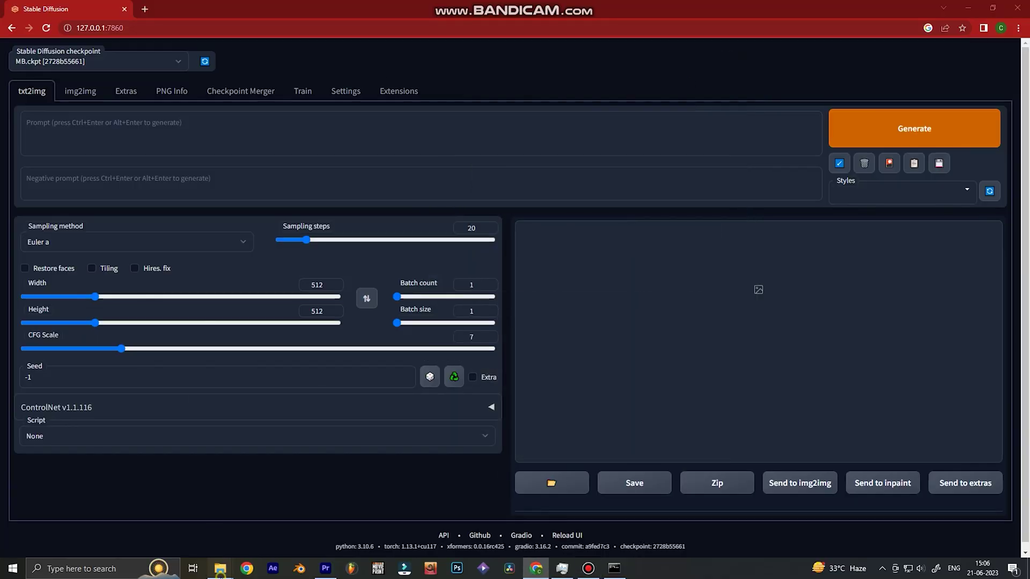
Step: Browse File Explorer from the stable diffusion folder to the 'for SD' folder of photos and black masks
mouse_move(220, 573)
left_click(281, 523)
left_click(195, 36)
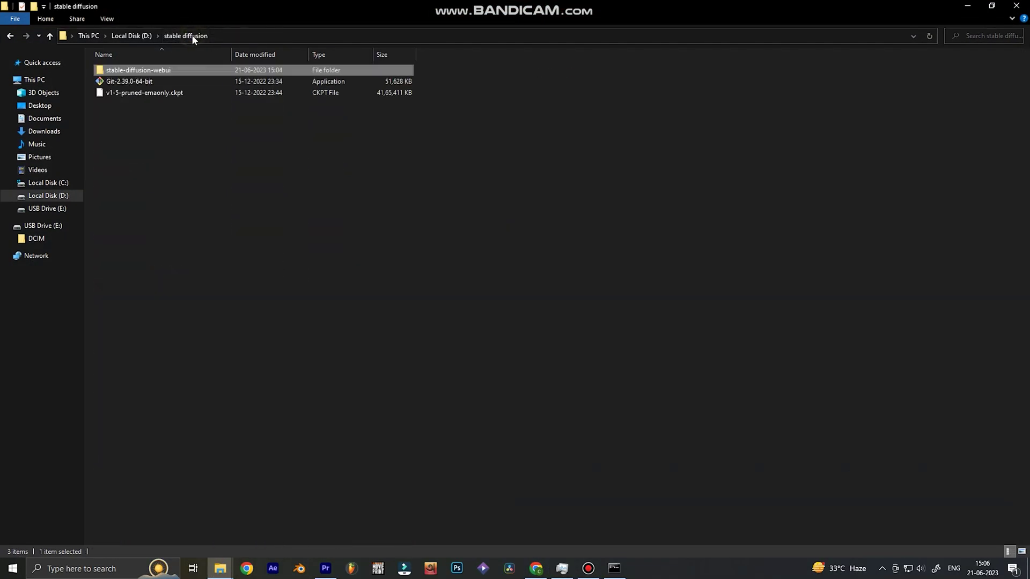
left_click_drag(167, 144, 139, 70)
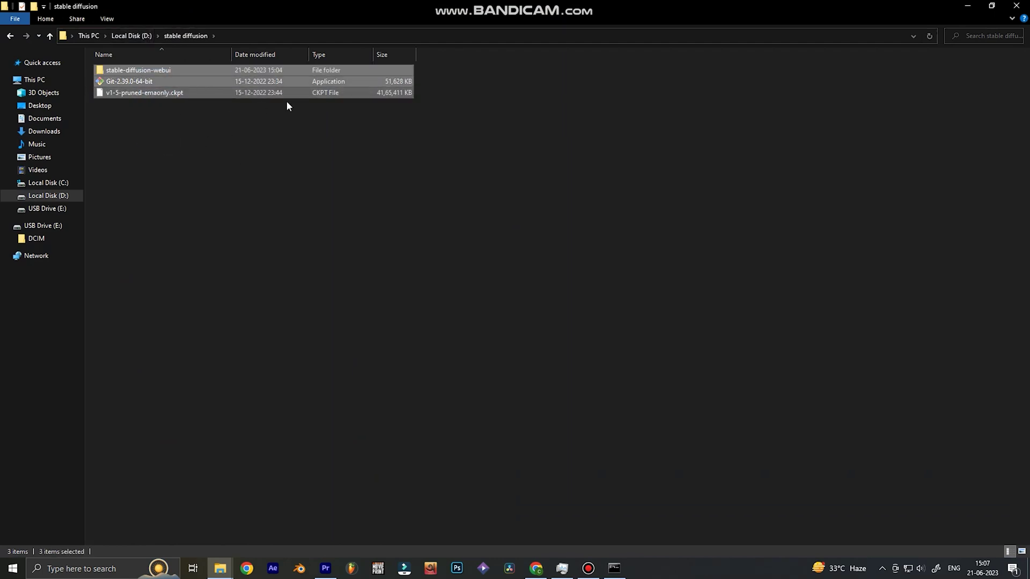
left_click(183, 147)
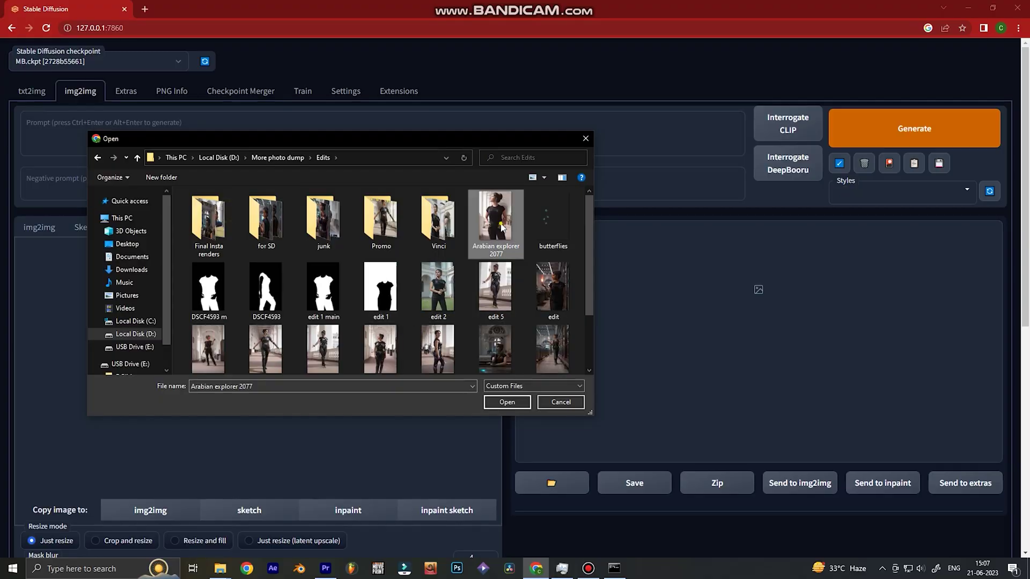
Step: Load the woman's photo from 'for SD' into the Inpaint canvas so her body is masked
double_click(502, 227)
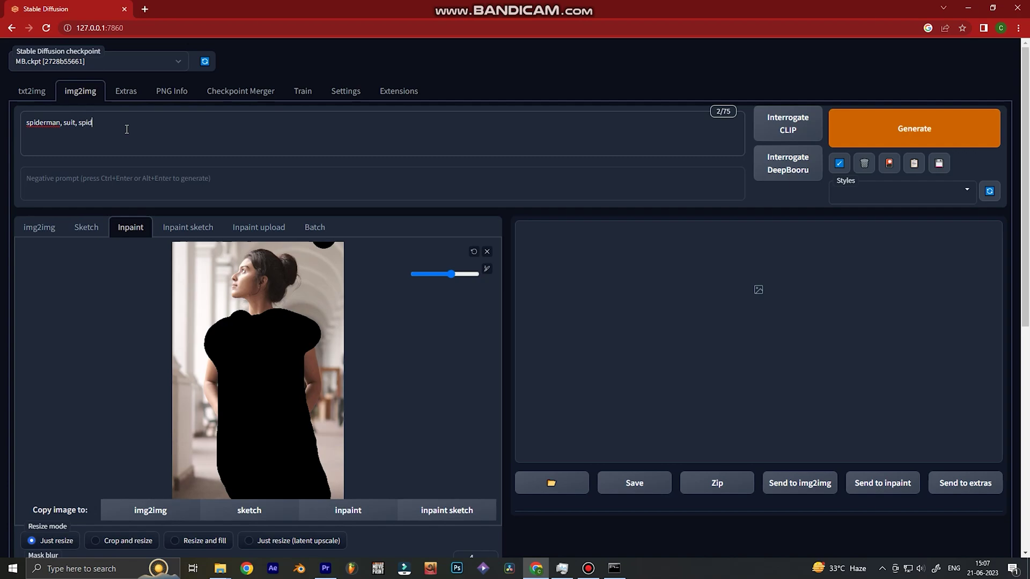
Step: Copy keywords from the prompts text file into the prompt ('Spidergirl, red and blue, rubber') and negative prompt
left_click(163, 437)
double_click(184, 460)
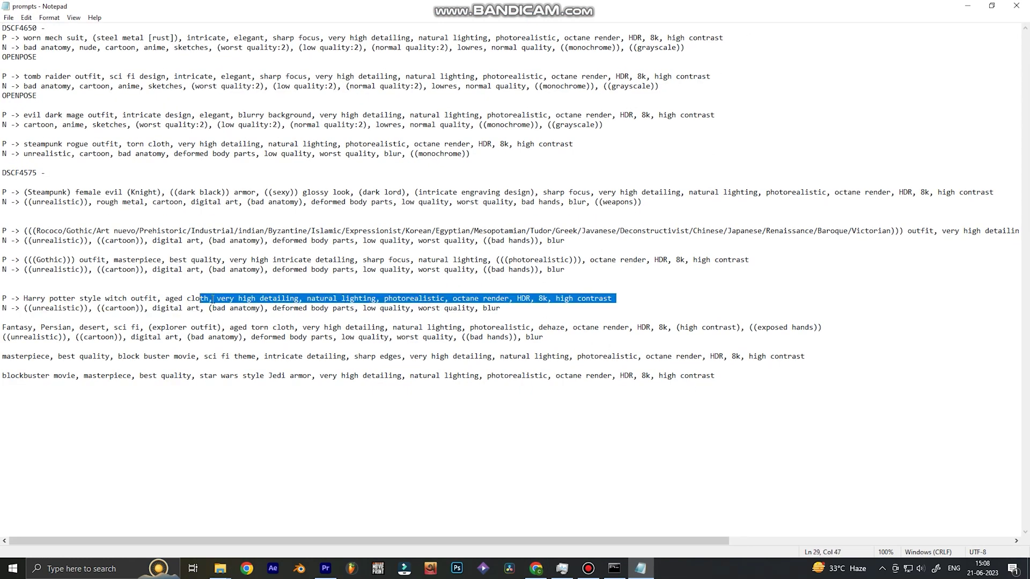
key("ctrl+c")
key("alt+Tab")
key("alt+Tab")
key("ctrl+v")
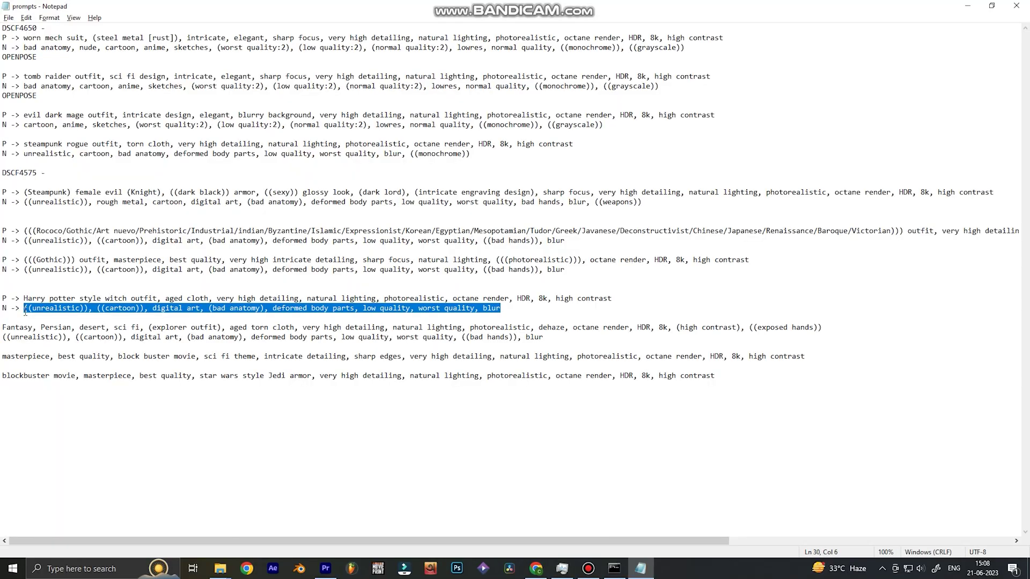
key("alt+Tab")
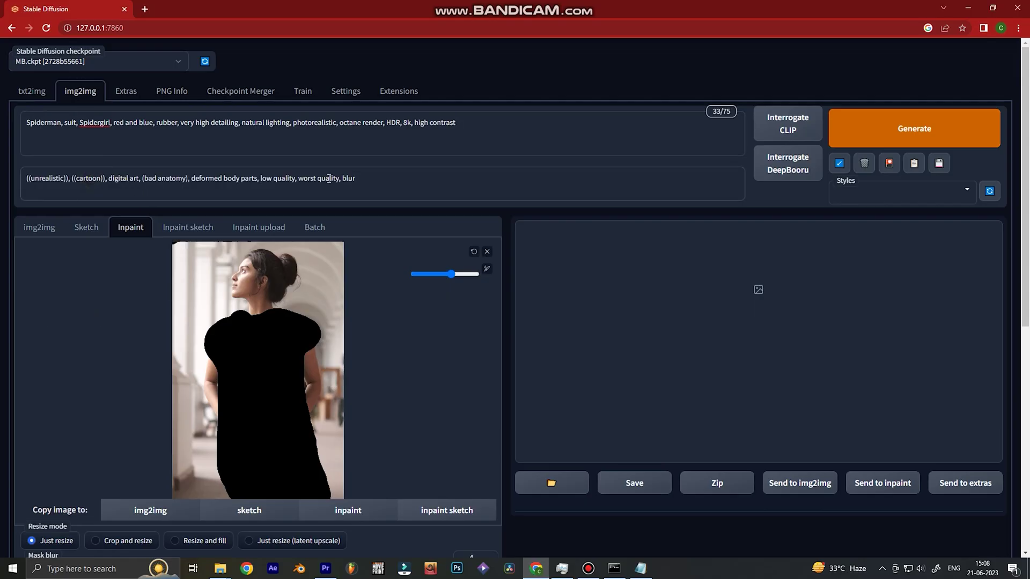
scroll(774, 358, "down", 8)
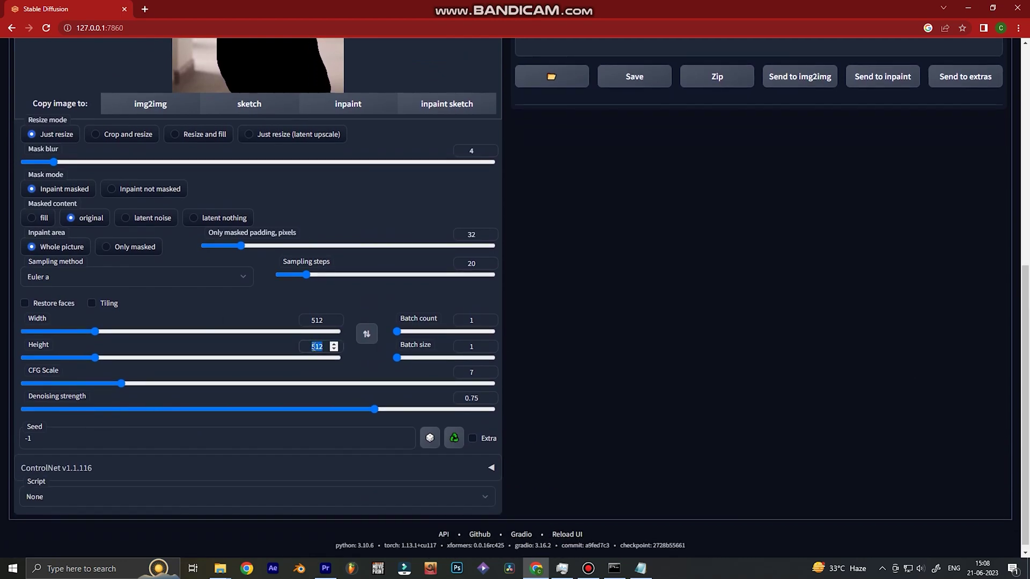
Step: Turn on ControlNet with Low VRAM, the depth_leres preprocessor and the control_sd15_depth model
left_click(490, 467)
scroll(499, 398, "down", 8)
left_click(153, 299)
left_click(132, 334)
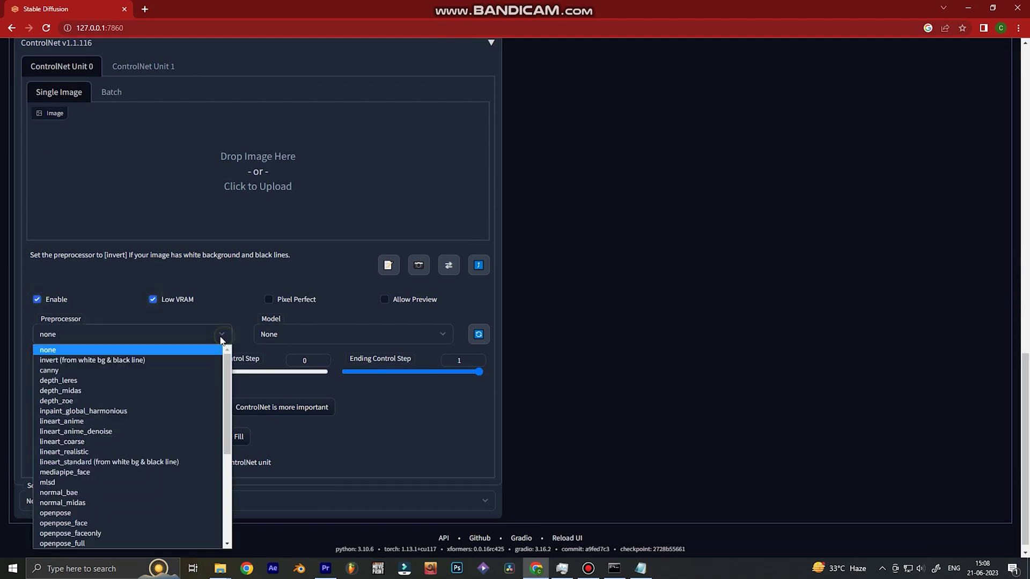
left_click(81, 382)
left_click(443, 337)
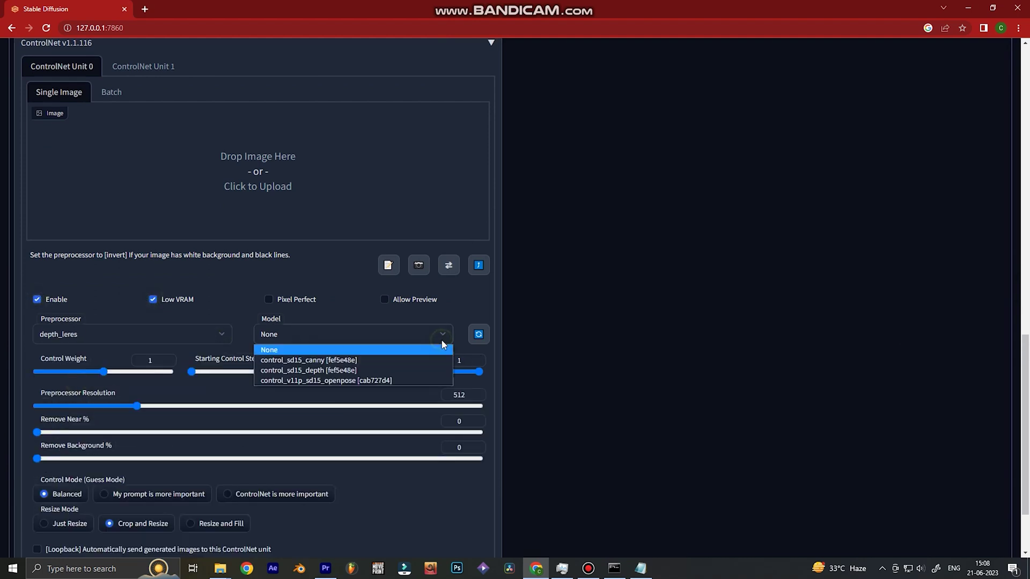
left_click(309, 373)
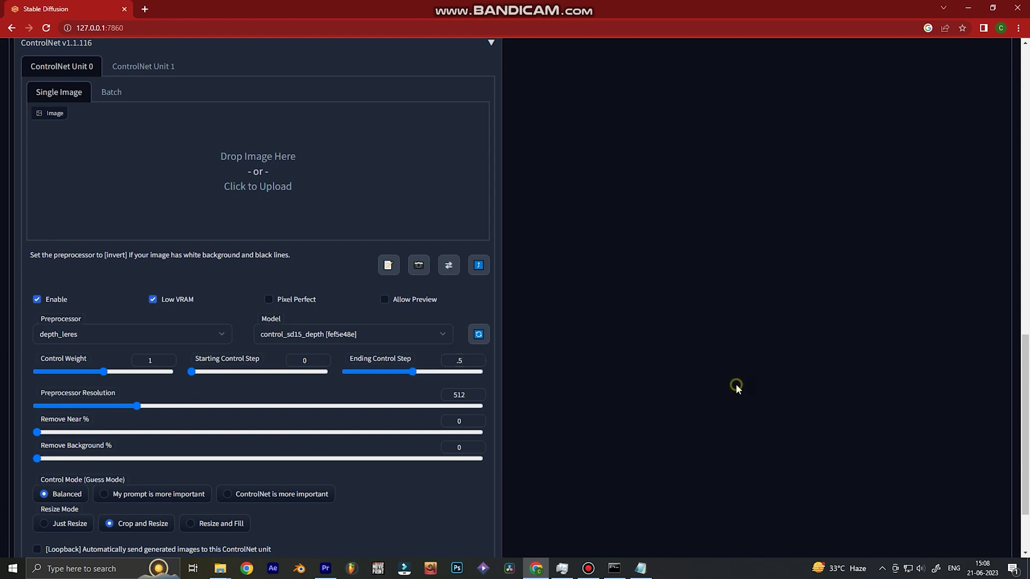
left_click_drag(1025, 379, 1027, 91)
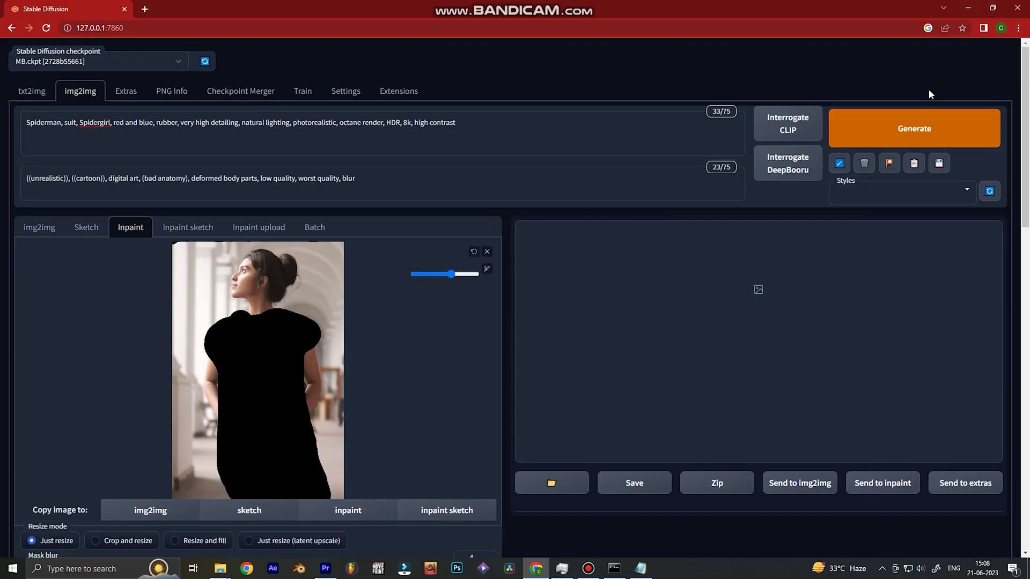
Step: Generate the inpainted image, follow its progress in the console, then check the available checkpoints
left_click(915, 133)
left_click(614, 569)
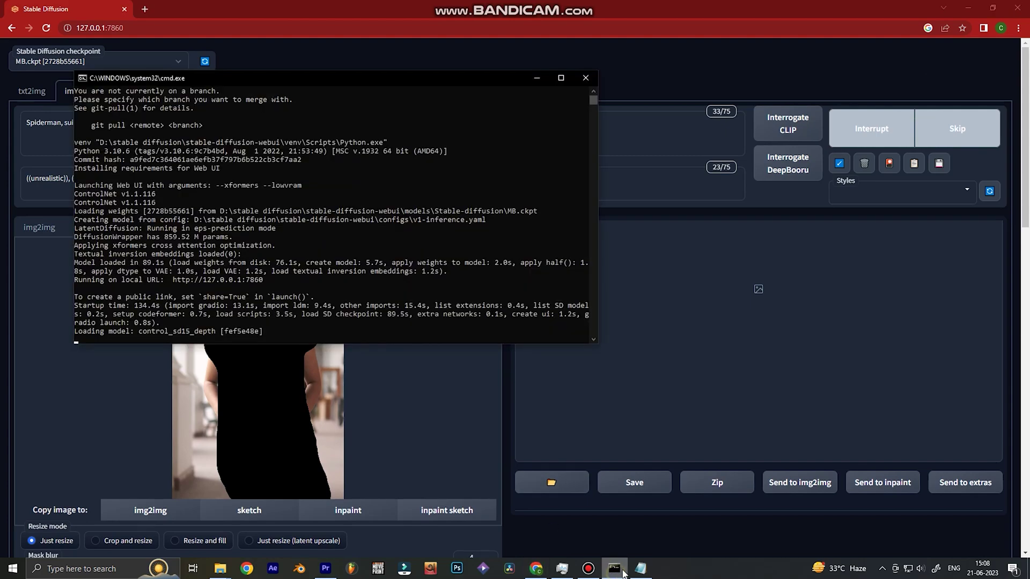
left_click_drag(458, 86, 724, 179)
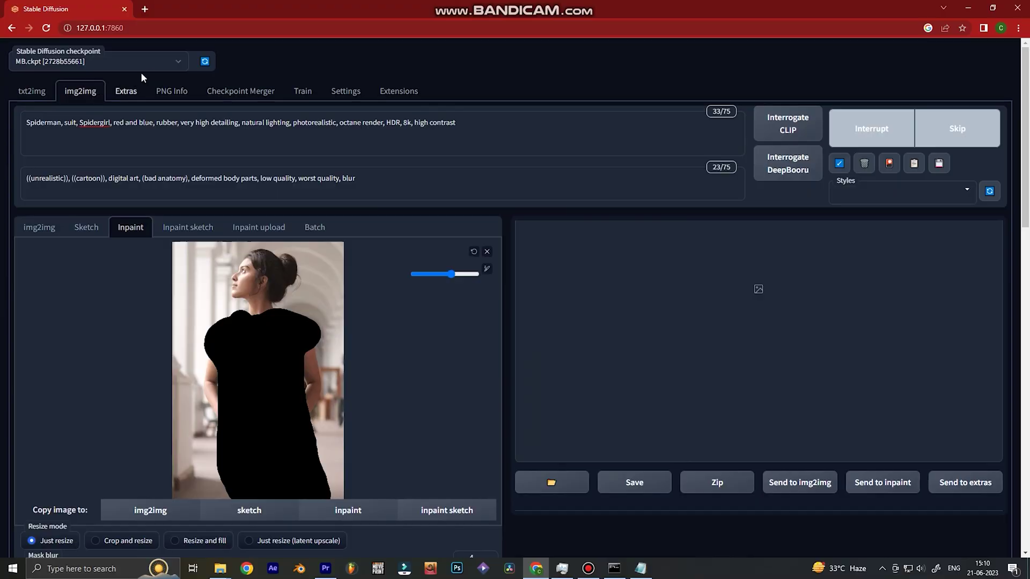
left_click(175, 60)
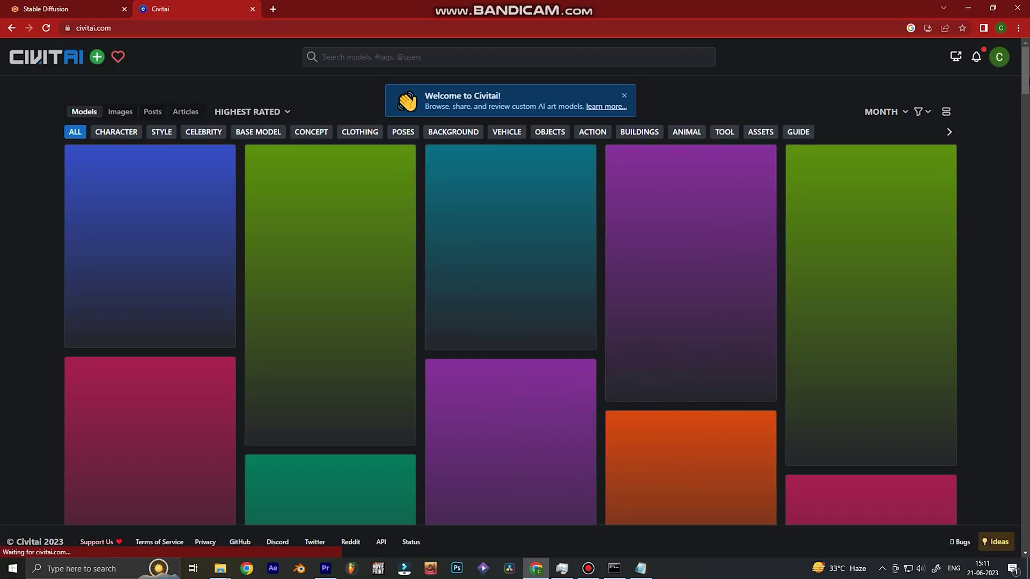
Step: Open the 'Spider Suit | Attire' LoRA from the 'spider suit' results and scroll to its gallery
scroll(510, 322, "down", 5)
scroll(510, 322, "up", 5)
scroll(510, 322, "down", 1)
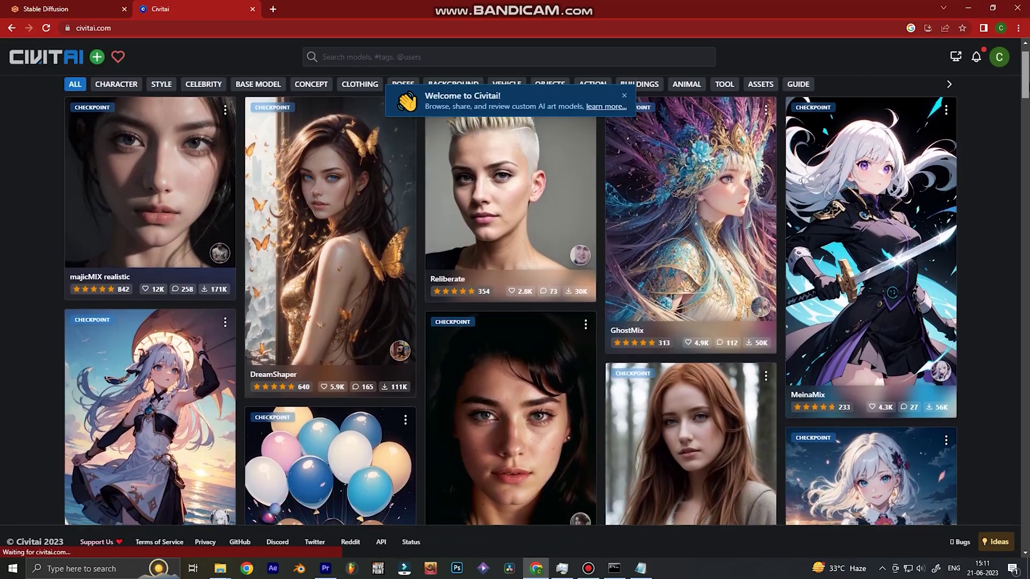
scroll(510, 322, "down", 10)
scroll(928, 150, "up", 3)
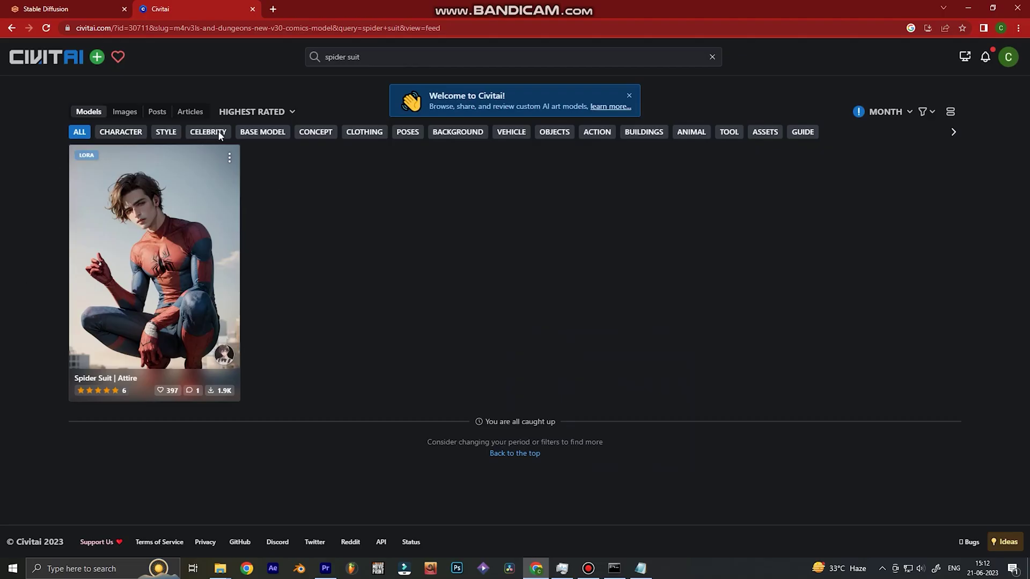
left_click(181, 308)
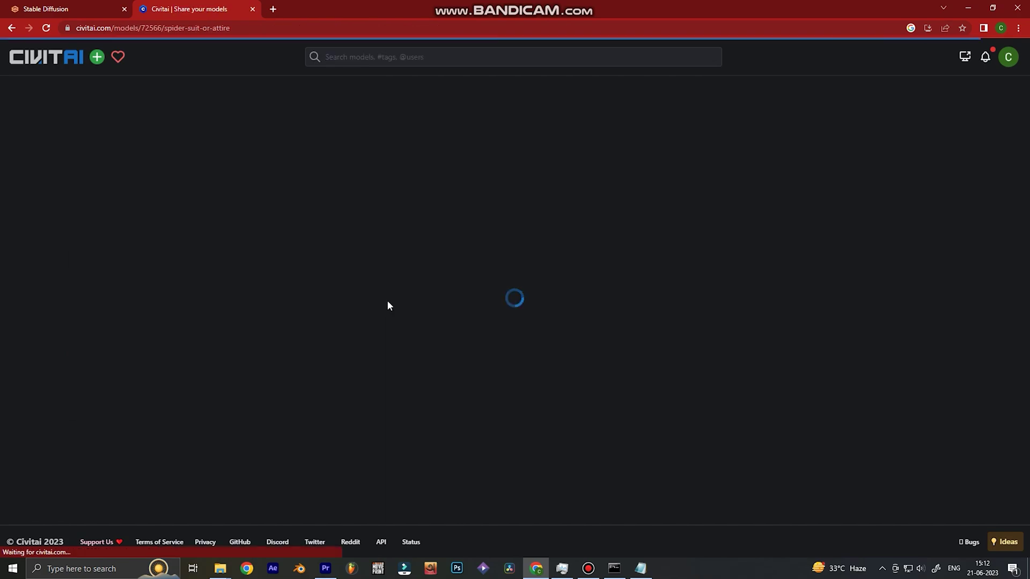
left_click_drag(1026, 124, 1027, 453)
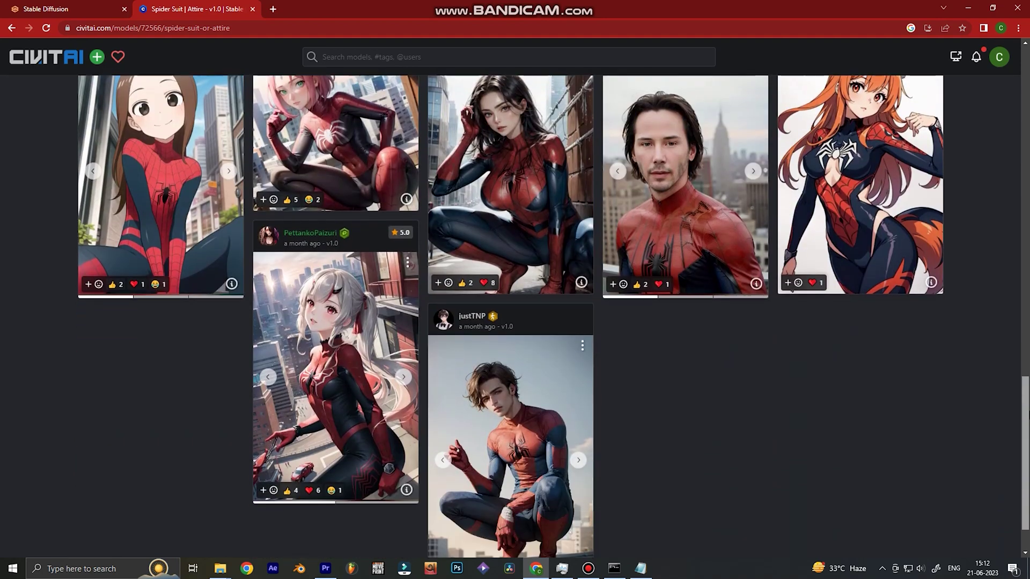